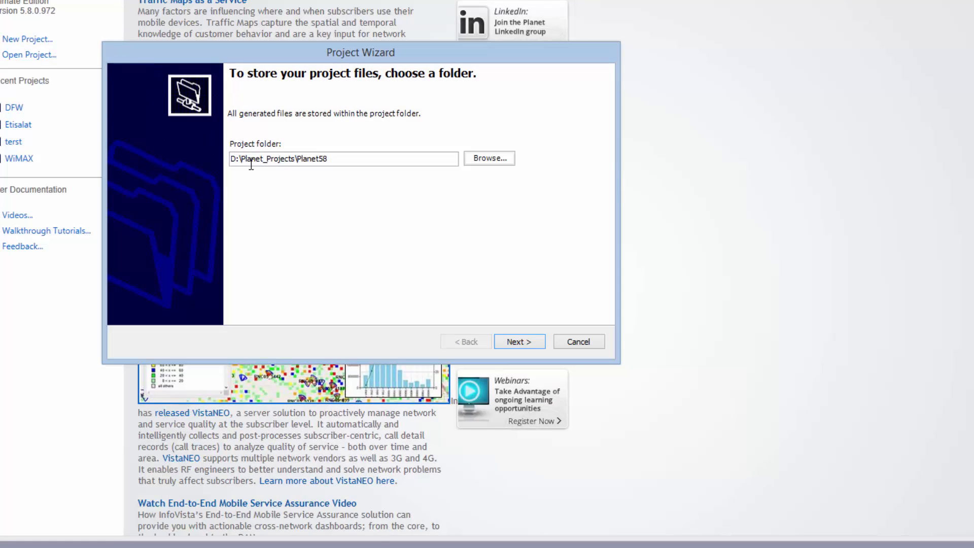
Create a folder named Texas inside D:\Planet_Projects\Planet58\Demo and use it as the project folder
{"action": "left_click", "coordinate": [473, 160]}
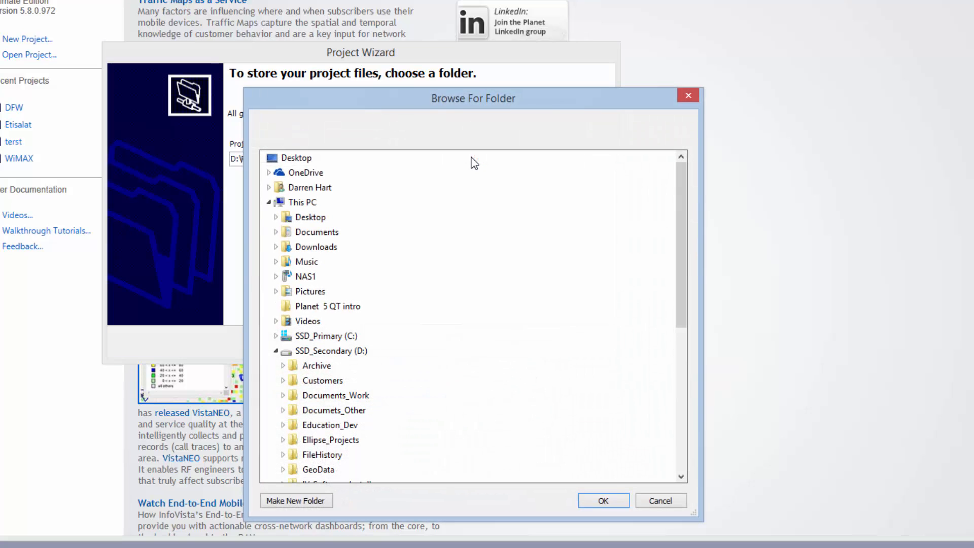
{"action": "left_click", "coordinate": [680, 448]}
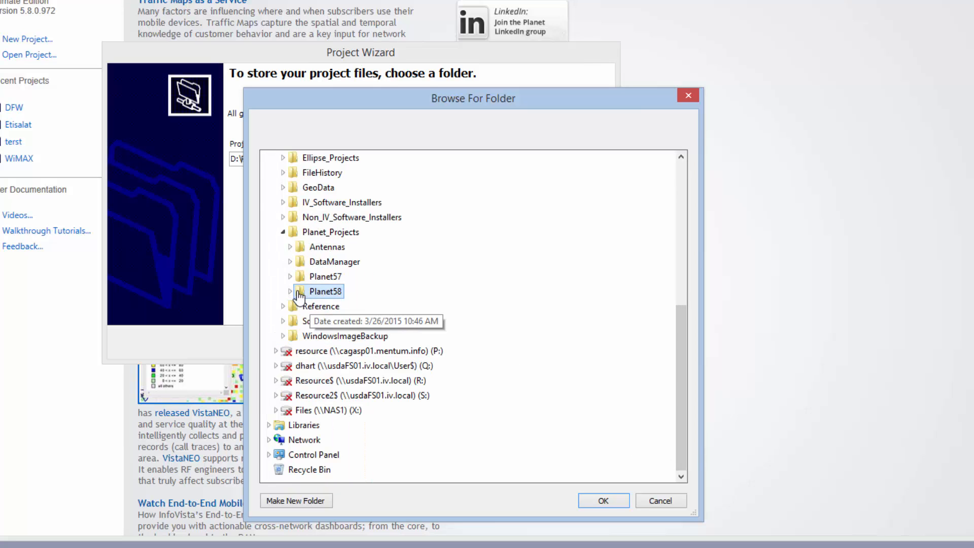
{"action": "left_click", "coordinate": [291, 290]}
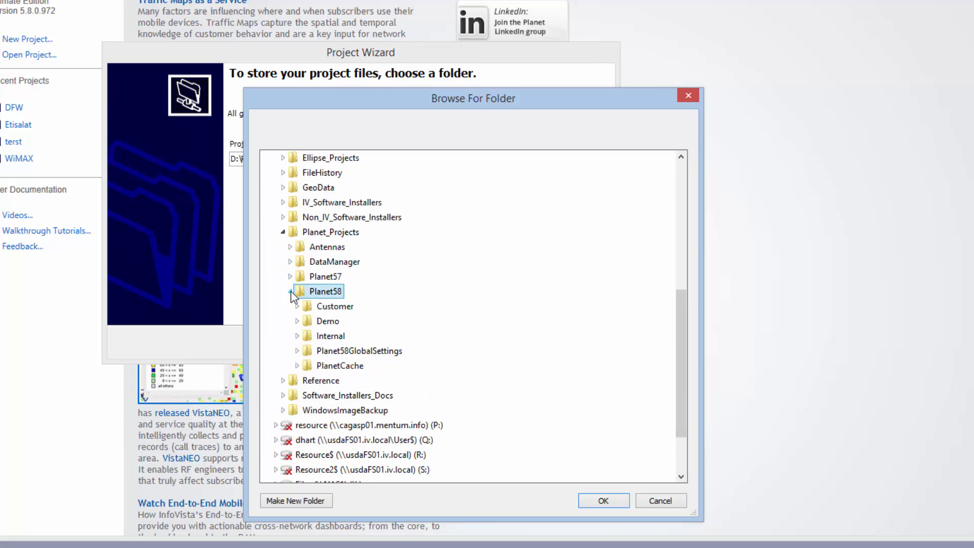
{"action": "double_click", "coordinate": [327, 321]}
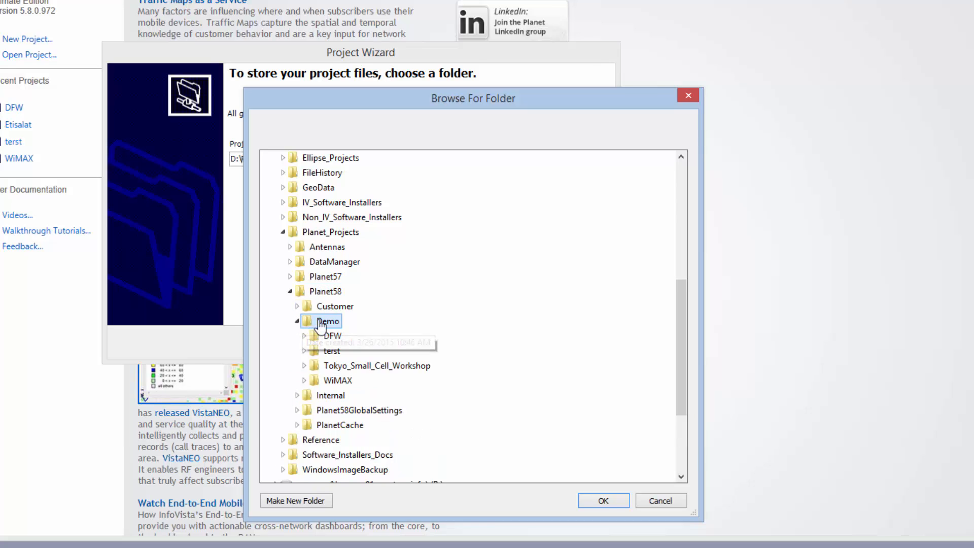
{"action": "left_click", "coordinate": [298, 500]}
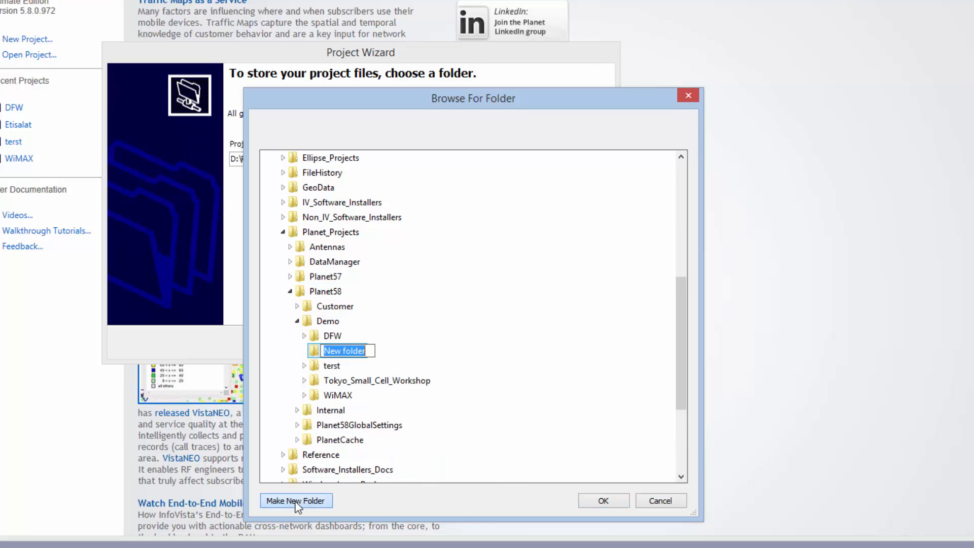
{"action": "left_click", "coordinate": [370, 350]}
{"action": "key", "text": "BackSpace"}
{"action": "key", "text": "BackSpace"}
{"action": "key", "text": "BackSpace"}
{"action": "key", "text": "BackSpace"}
{"action": "key", "text": "BackSpace"}
{"action": "key", "text": "BackSpace"}
{"action": "key", "text": "BackSpace"}
{"action": "key", "text": "BackSpace"}
{"action": "key", "text": "BackSpace"}
{"action": "key", "text": "BackSpace"}
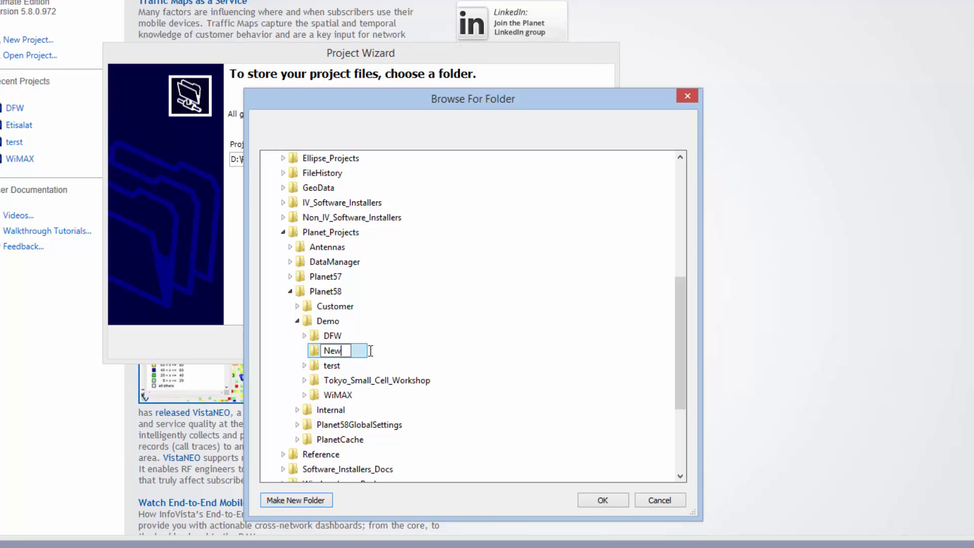
{"action": "type", "text": "Texas"}
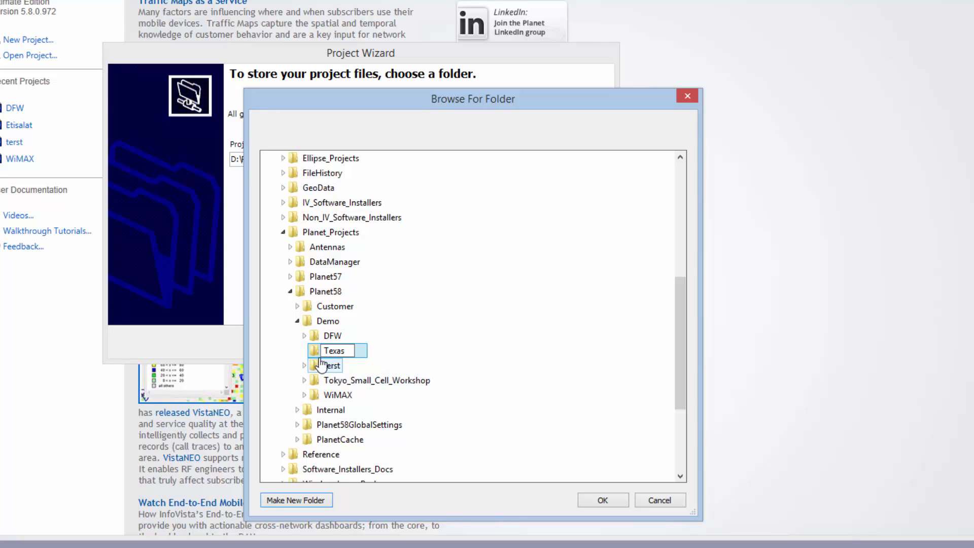
{"action": "key", "text": "Return"}
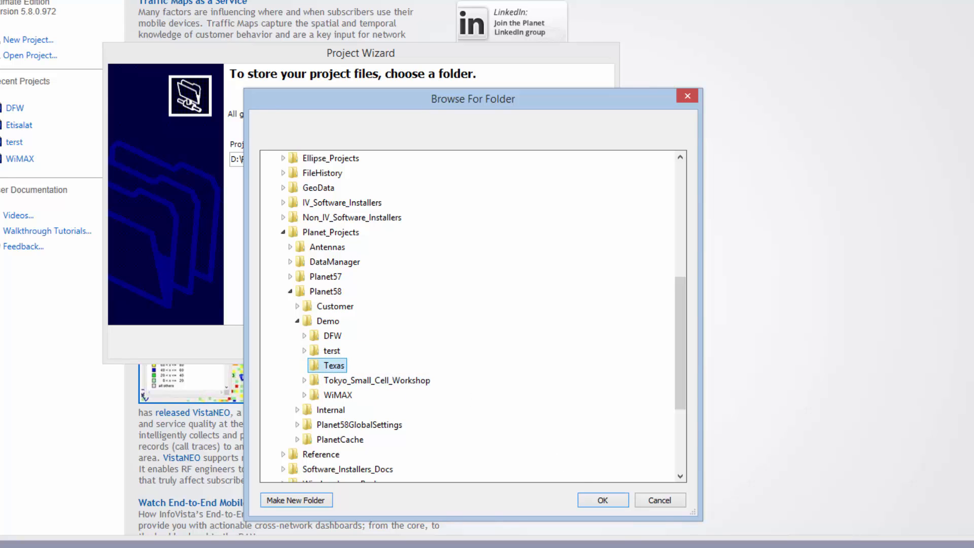
{"action": "left_click", "coordinate": [602, 501]}
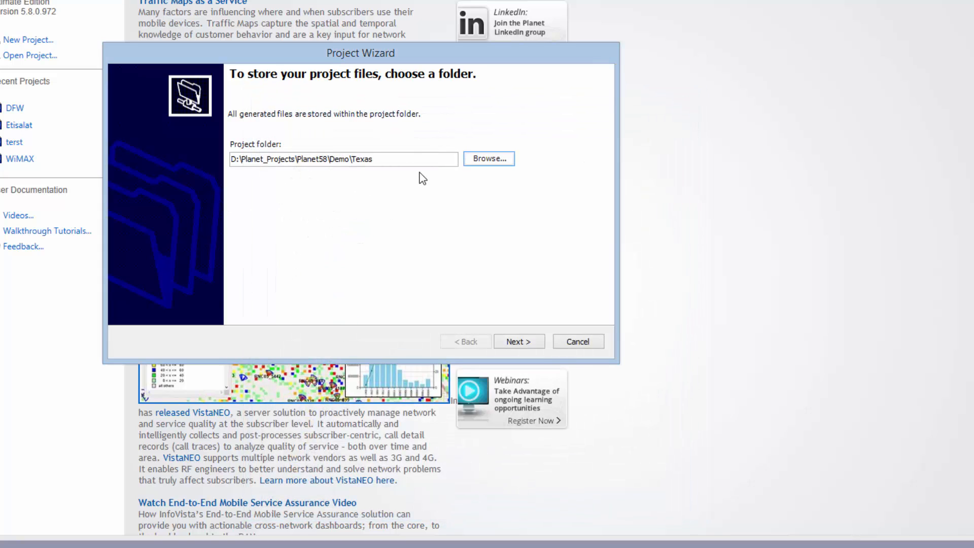
{"action": "left_click", "coordinate": [520, 342]}
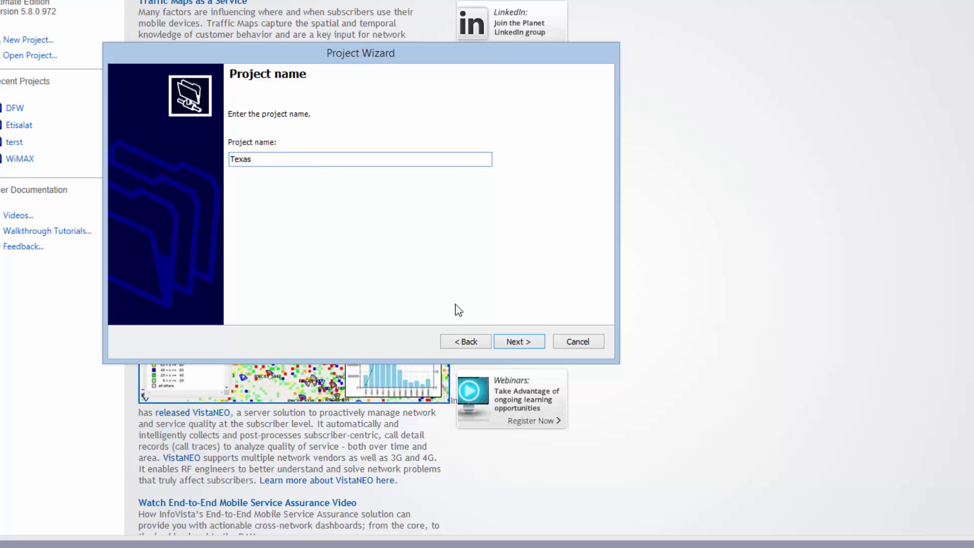
Keep Texas as the project name and enable the LTE FDD and WCDMA technologies with their default settings files
{"action": "left_click", "coordinate": [516, 342]}
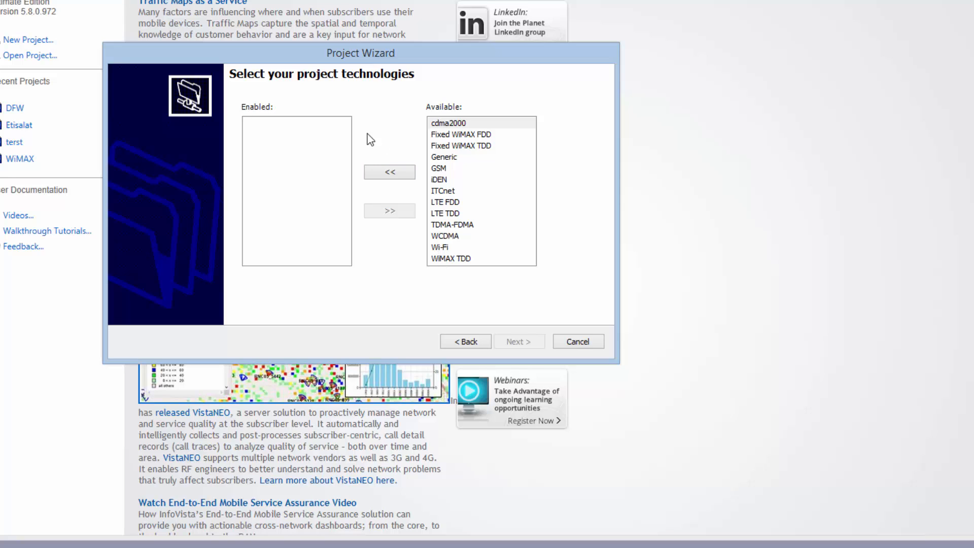
{"action": "left_click", "coordinate": [436, 203]}
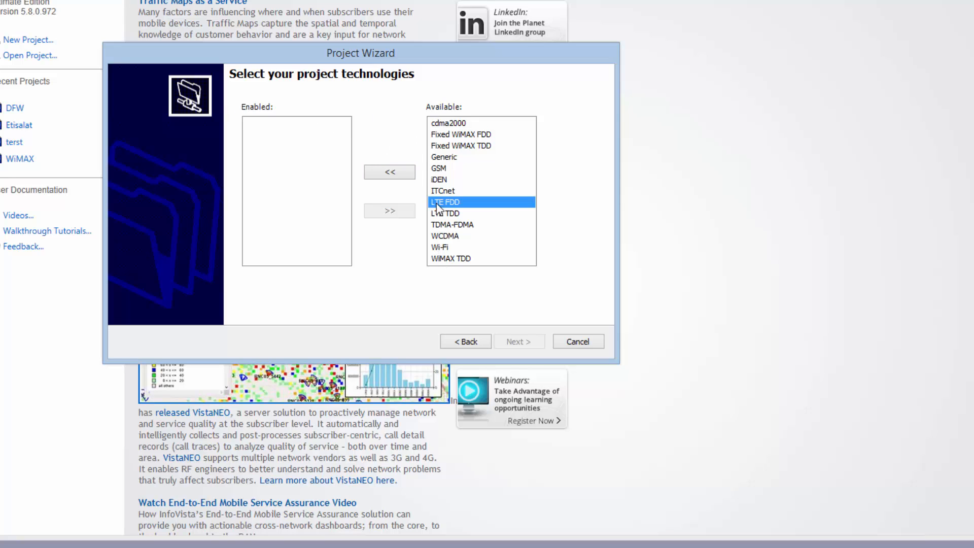
{"action": "left_click", "coordinate": [395, 174]}
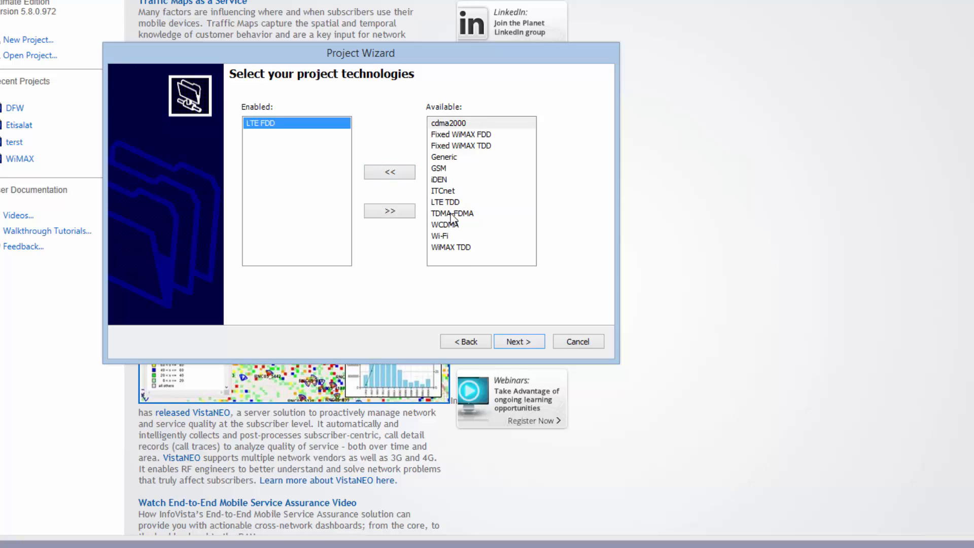
{"action": "left_click", "coordinate": [438, 224]}
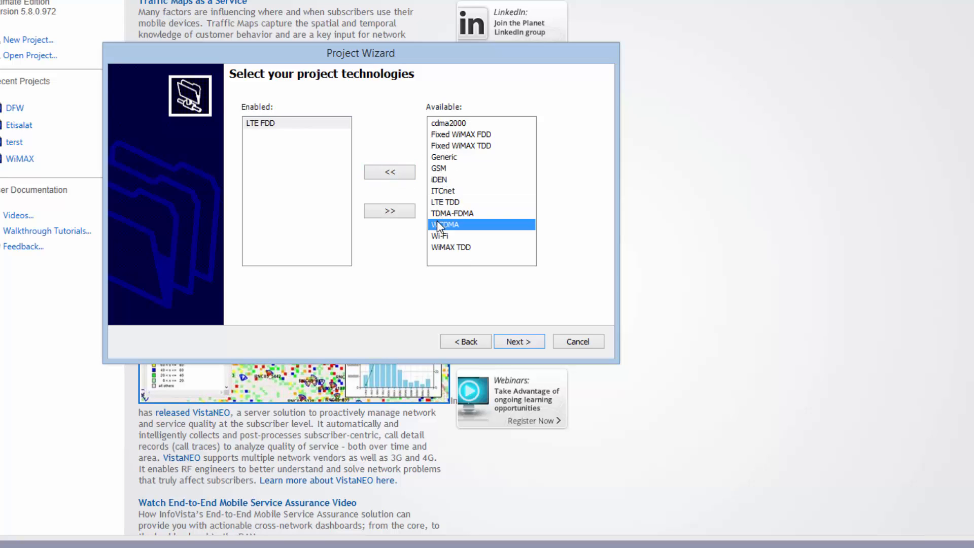
{"action": "left_click", "coordinate": [394, 172]}
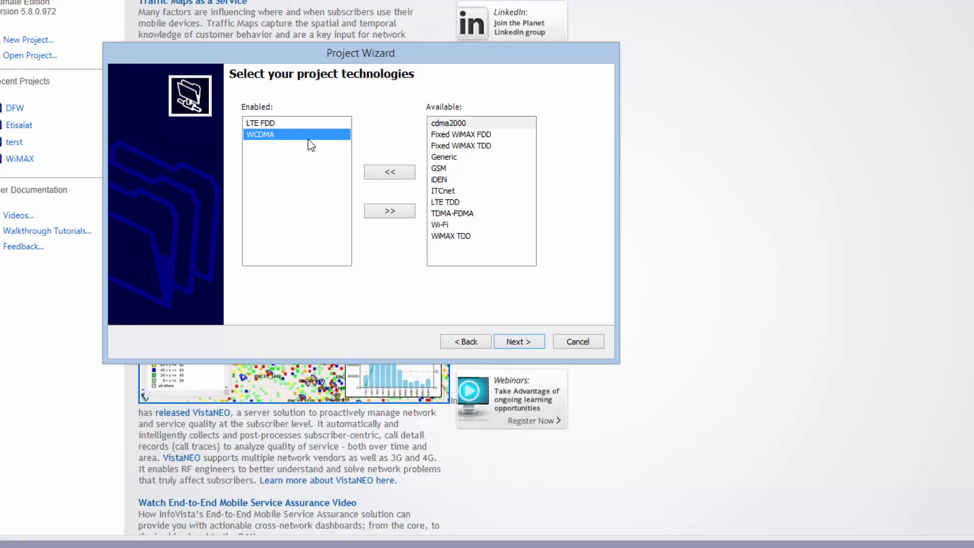
{"action": "left_click", "coordinate": [515, 344]}
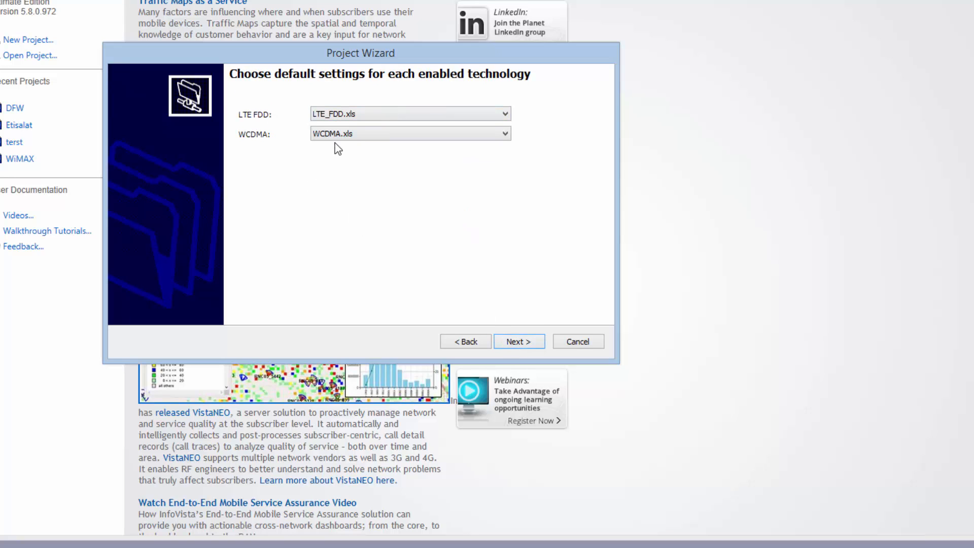
{"action": "left_click", "coordinate": [514, 343]}
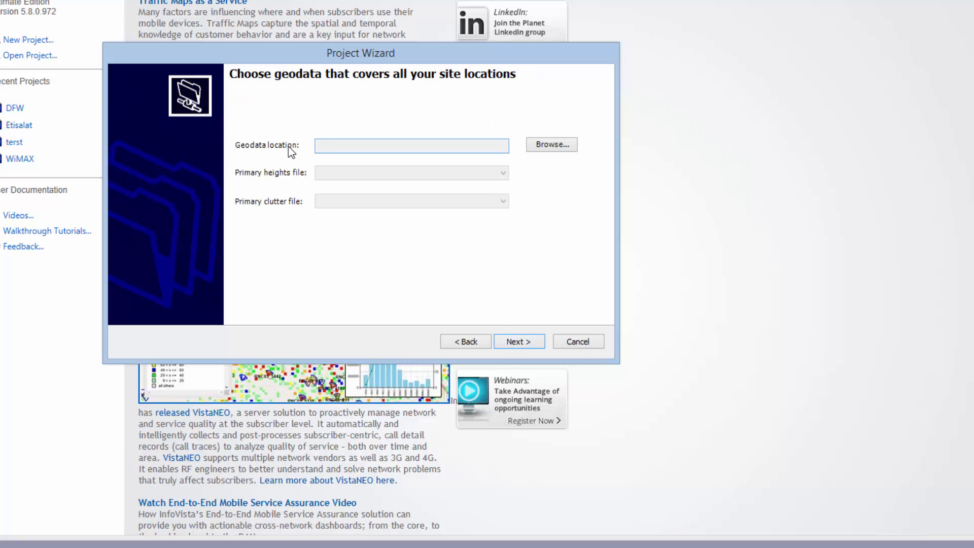
Set the geodata location to D:\GeoData\United States\Texas
{"action": "left_click", "coordinate": [533, 149]}
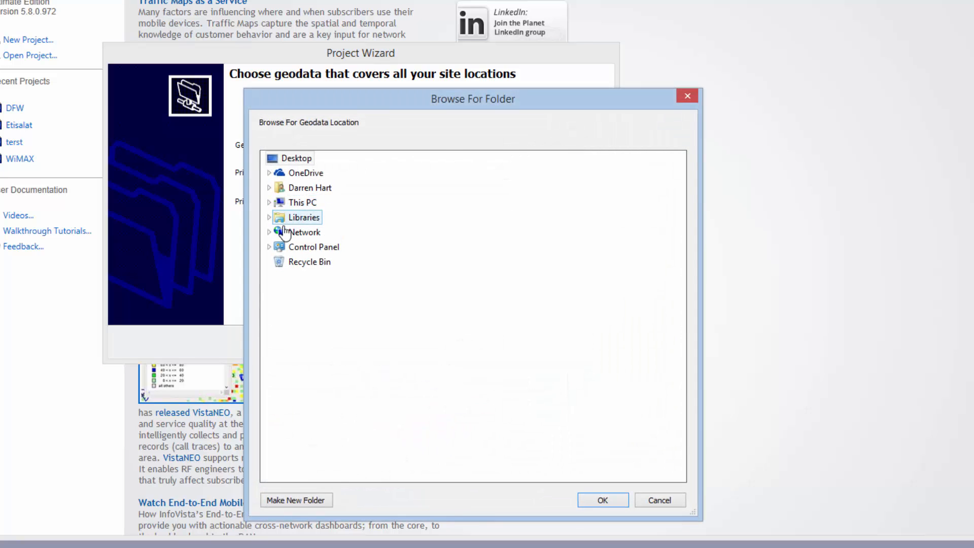
{"action": "left_click", "coordinate": [268, 203]}
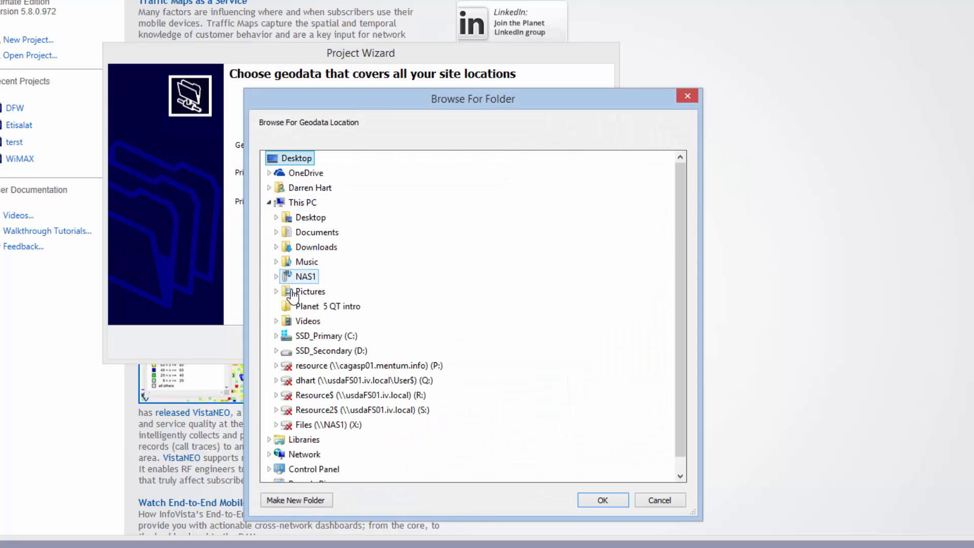
{"action": "left_click", "coordinate": [276, 351]}
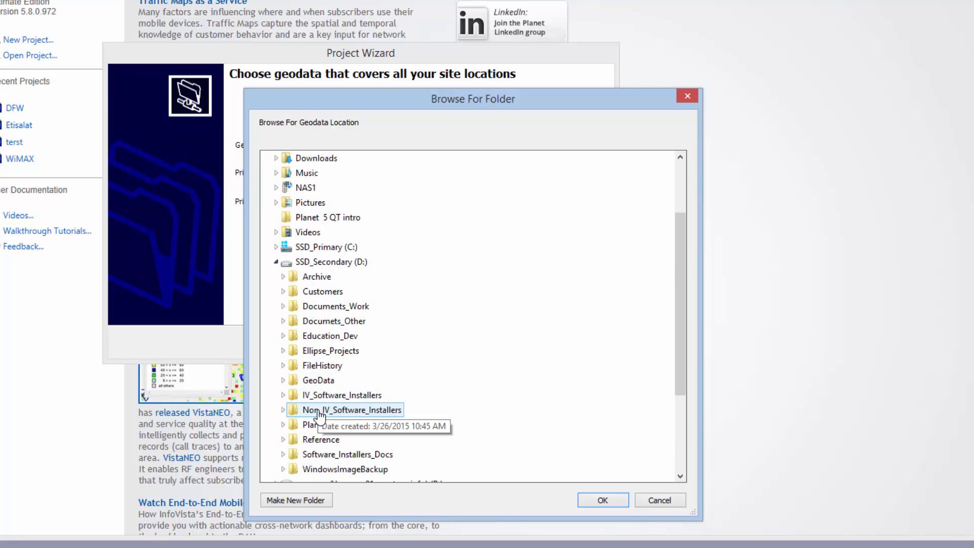
{"action": "left_click", "coordinate": [284, 376]}
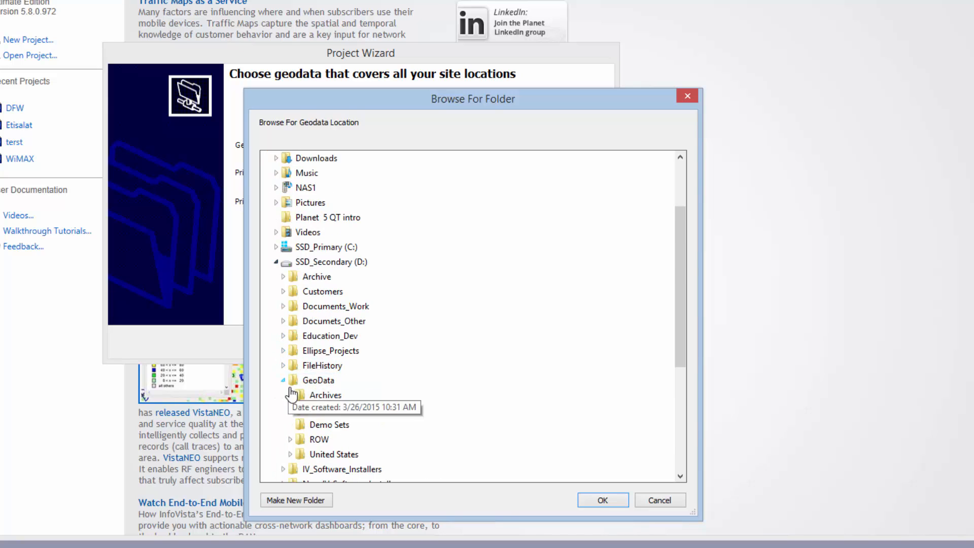
{"action": "left_click", "coordinate": [290, 454]}
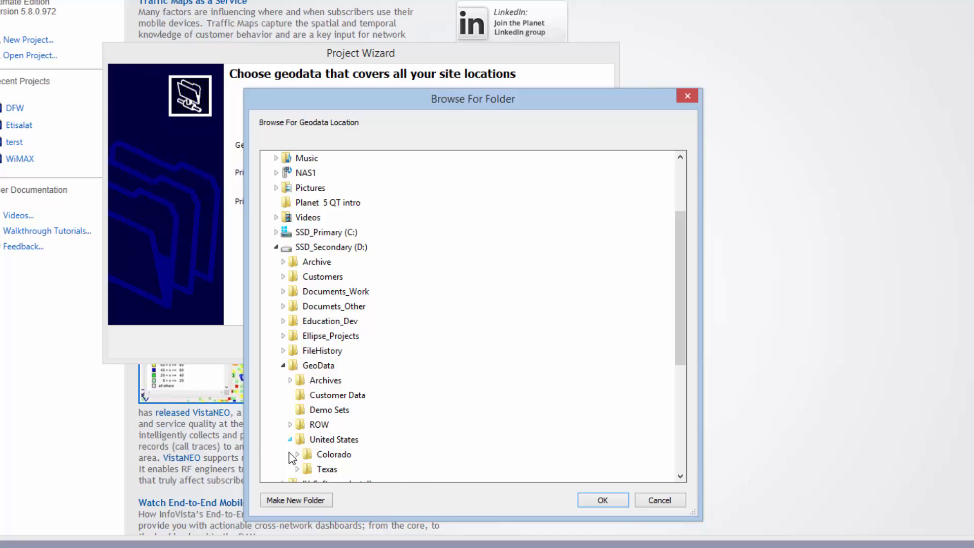
{"action": "double_click", "coordinate": [317, 466]}
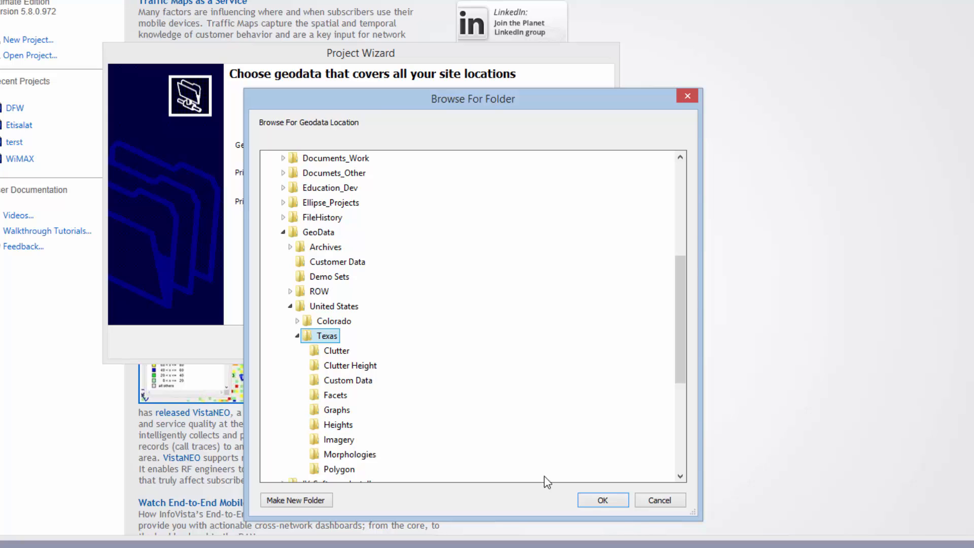
{"action": "left_click", "coordinate": [588, 500]}
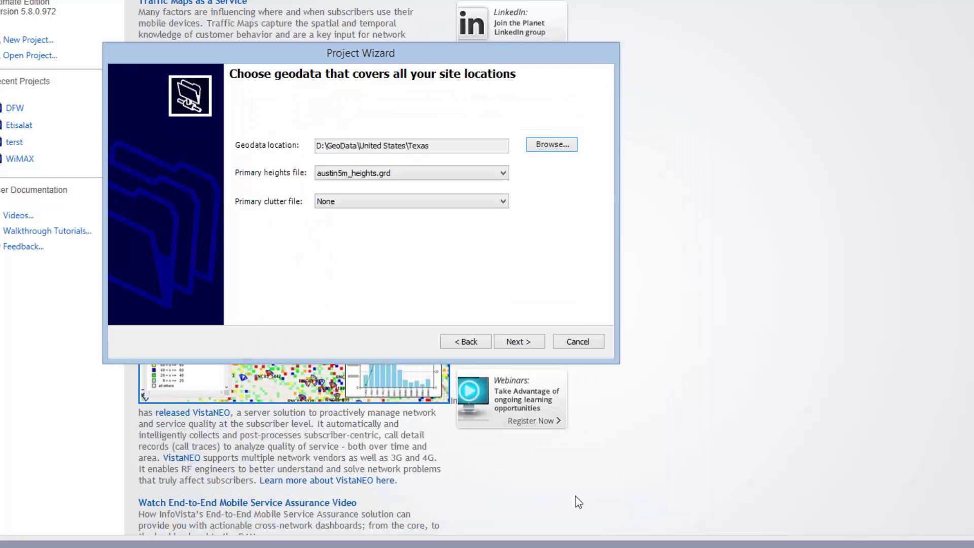
Choose dallas1_5m_heights.grd as the primary heights file and dallas1_5m_clutter.grc as the primary clutter file
{"action": "left_click", "coordinate": [358, 175]}
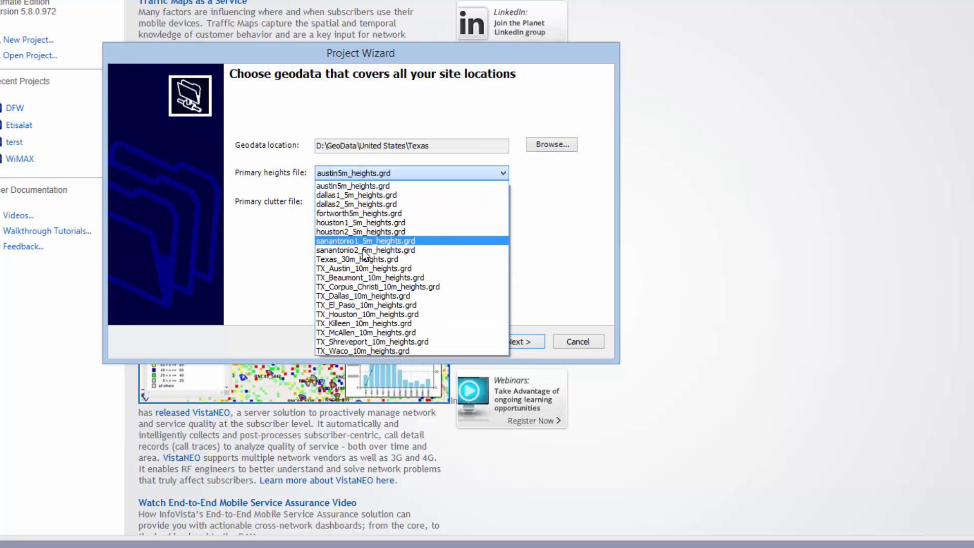
{"action": "left_click", "coordinate": [348, 196]}
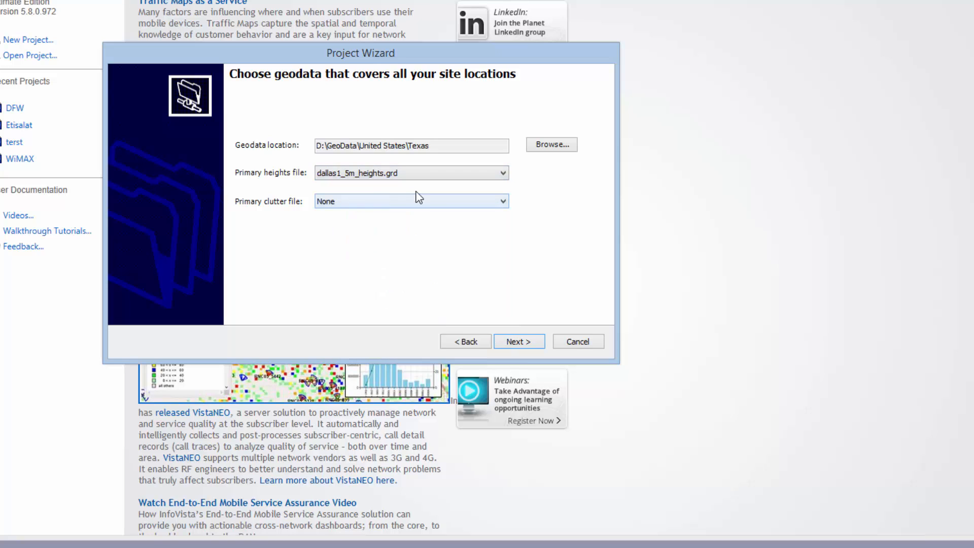
{"action": "left_click", "coordinate": [345, 203]}
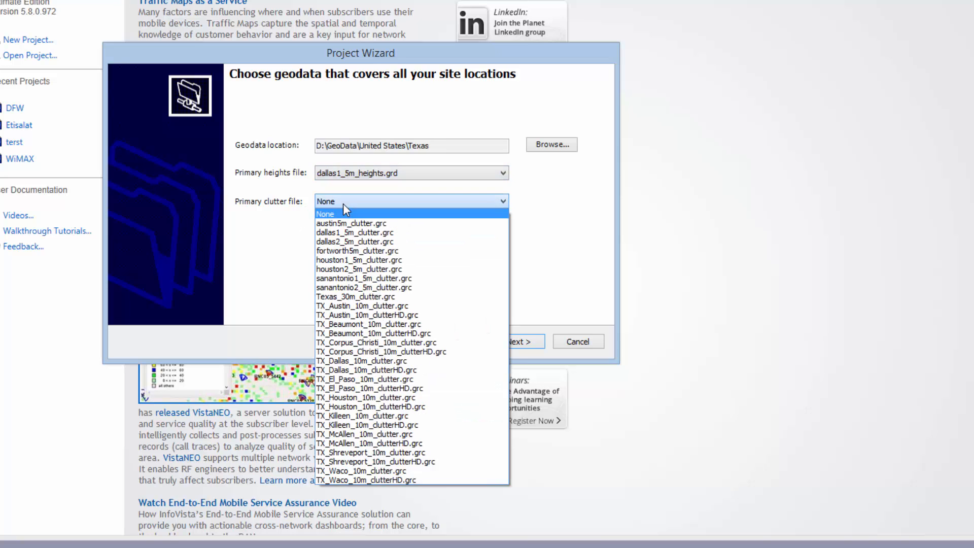
{"action": "left_click", "coordinate": [349, 233]}
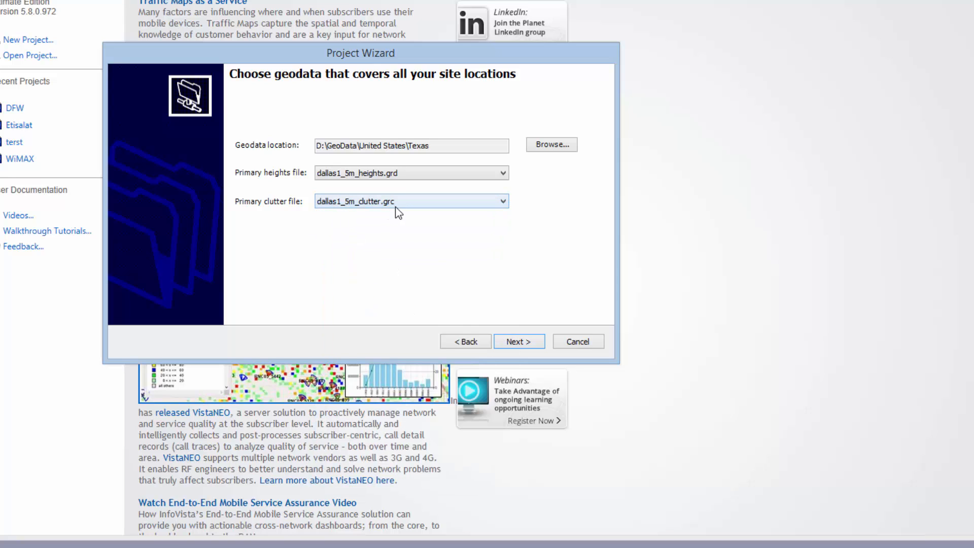
{"action": "left_click", "coordinate": [514, 341]}
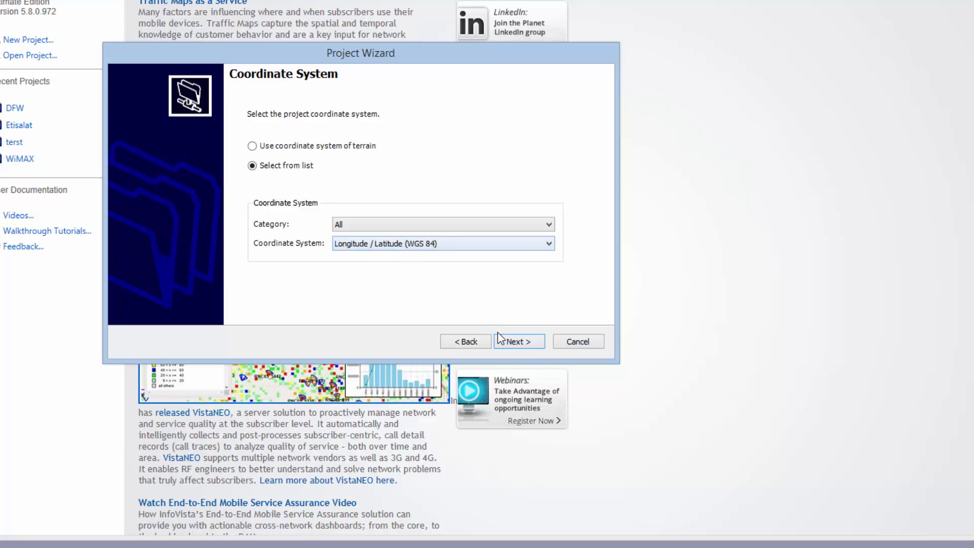
Accept Longitude / Latitude (WGS 84) as the coordinate system and create the project
{"action": "left_click", "coordinate": [512, 343]}
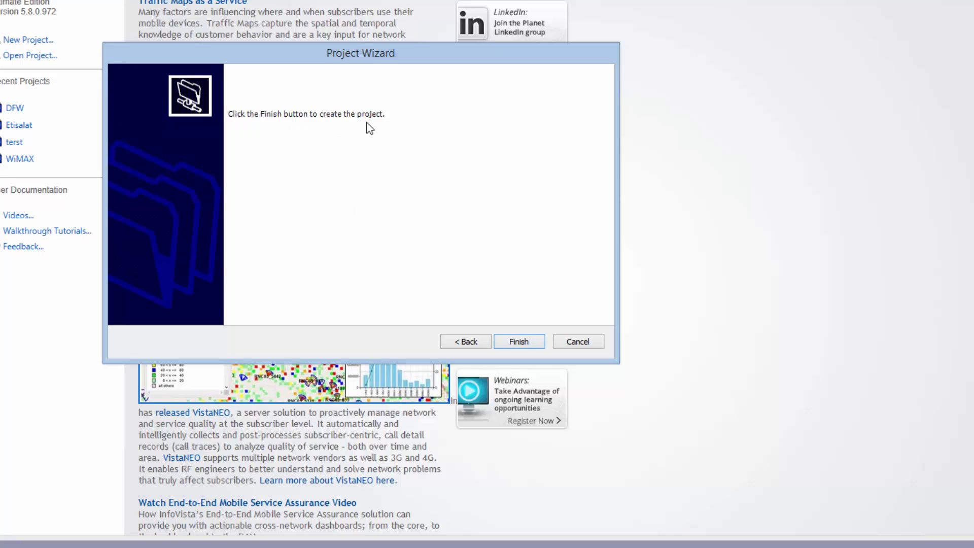
{"action": "left_click", "coordinate": [518, 342]}
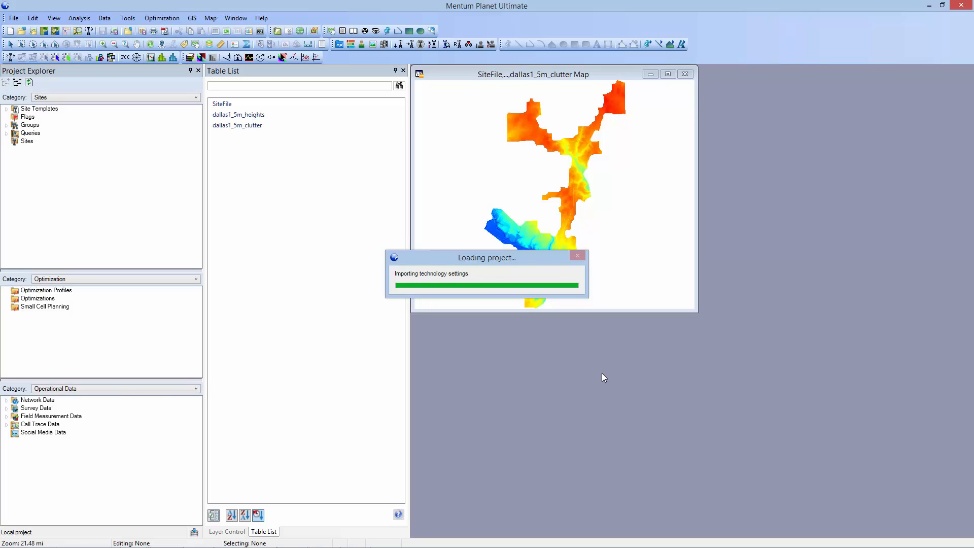
Maximize the map window and dock the Table List and Layer Control together with the Project Explorer, showing Layer Control
{"action": "left_click", "coordinate": [670, 74]}
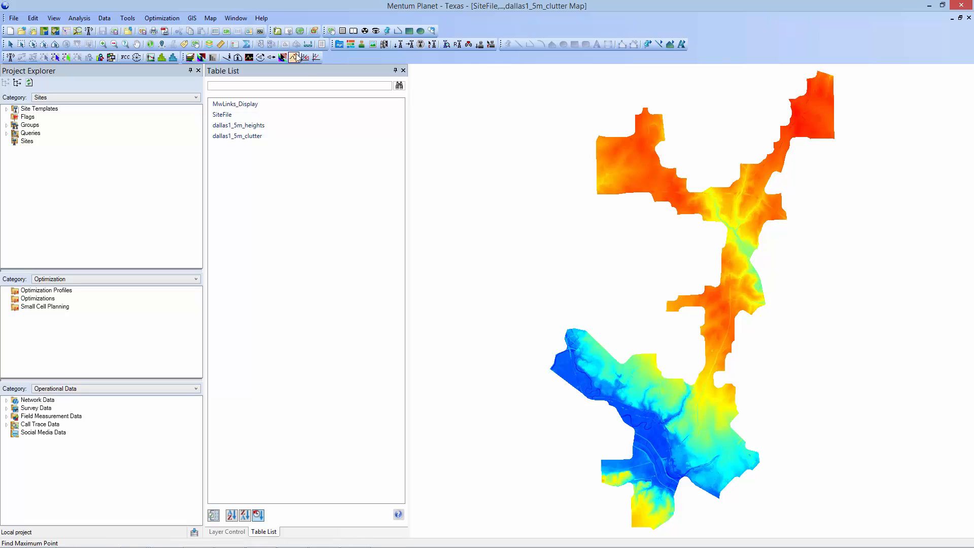
{"action": "left_click_drag", "start_coordinate": [303, 71], "coordinate": [157, 317]}
{"action": "left_click", "coordinate": [86, 531]}
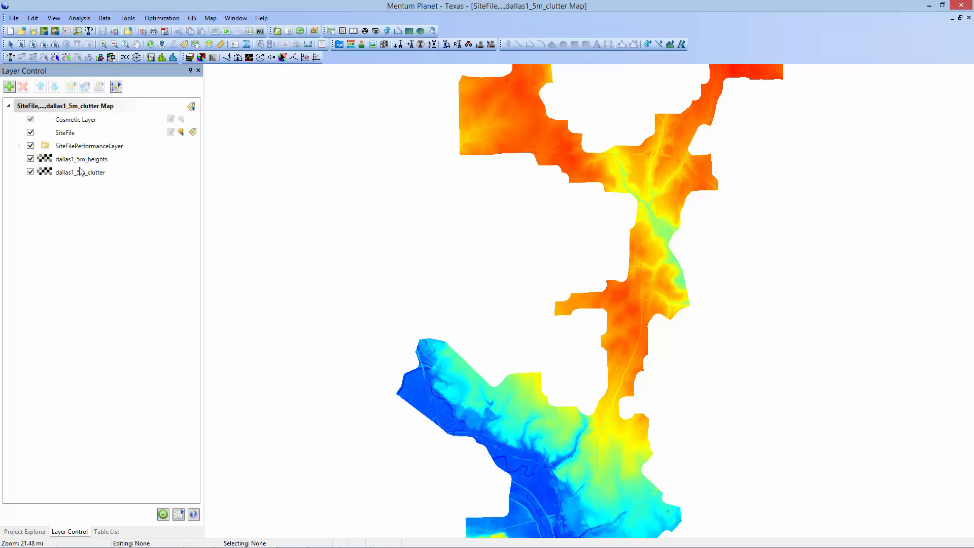
Move the dallas1_5m_clutter layer above dallas1_5m_heights in the map's layer order
{"action": "left_click_drag", "start_coordinate": [80, 174], "coordinate": [84, 160]}
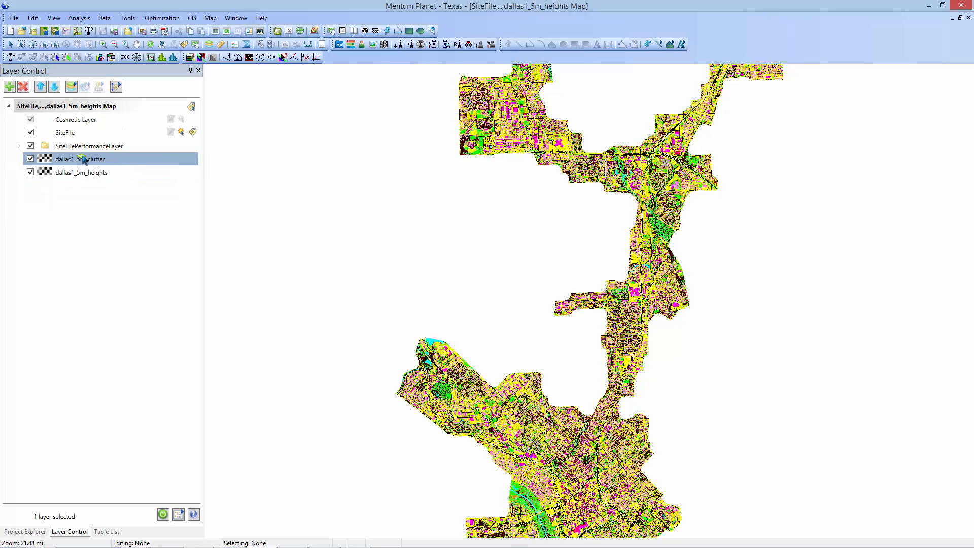
{"action": "scroll", "coordinate": [588, 468], "scroll_direction": "up", "scroll_amount": 1}
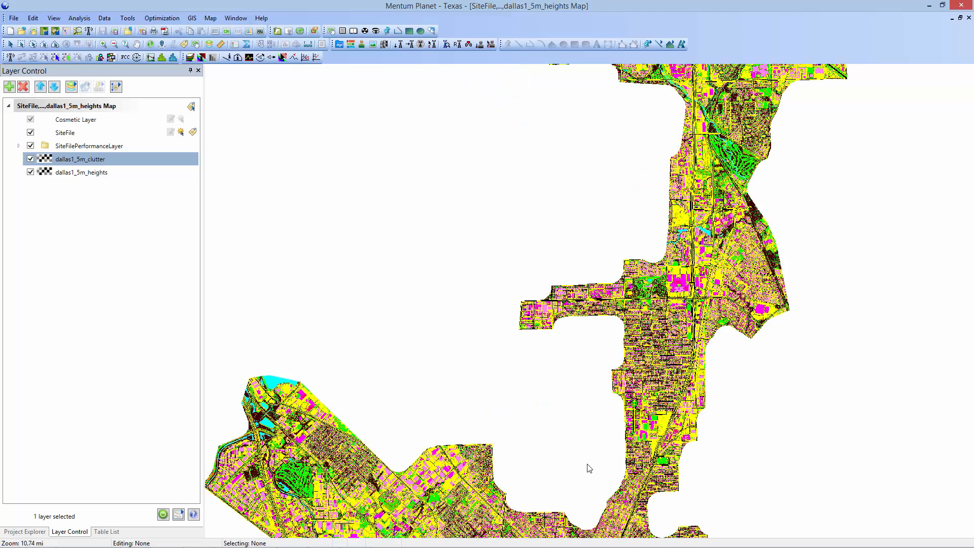
Examine the dallas1_5m_clutter layer around the river and the dense central part of the Dallas map at closer range
{"action": "left_click", "coordinate": [137, 45]}
{"action": "left_click_drag", "start_coordinate": [419, 493], "coordinate": [570, 219]}
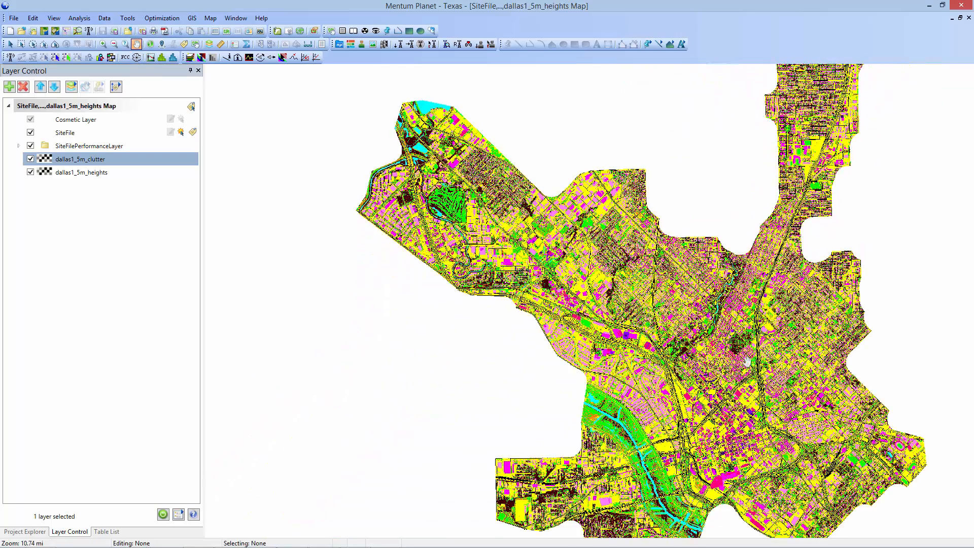
{"action": "left_click_drag", "start_coordinate": [677, 402], "coordinate": [609, 326]}
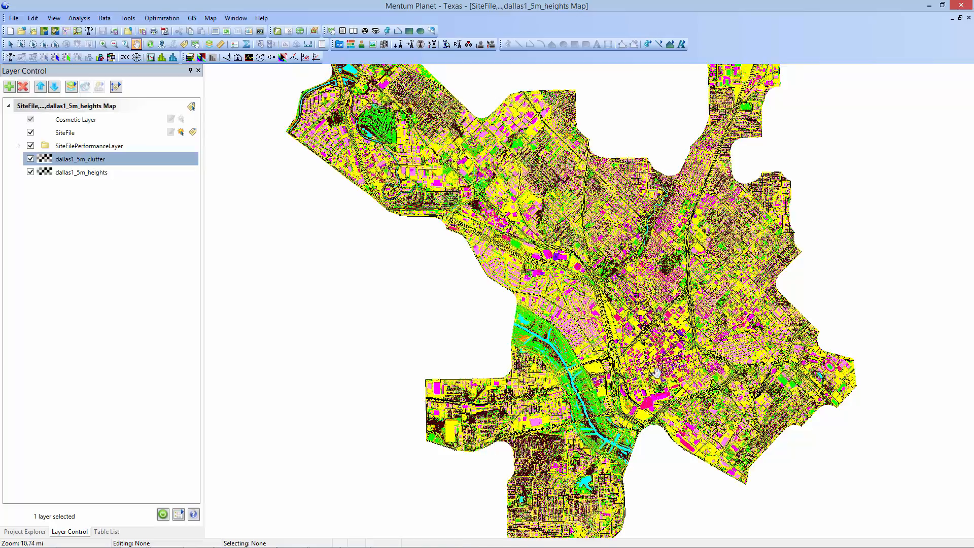
{"action": "scroll", "coordinate": [656, 374], "scroll_direction": "up", "scroll_amount": 1}
{"action": "left_click_drag", "start_coordinate": [592, 387], "coordinate": [512, 371]}
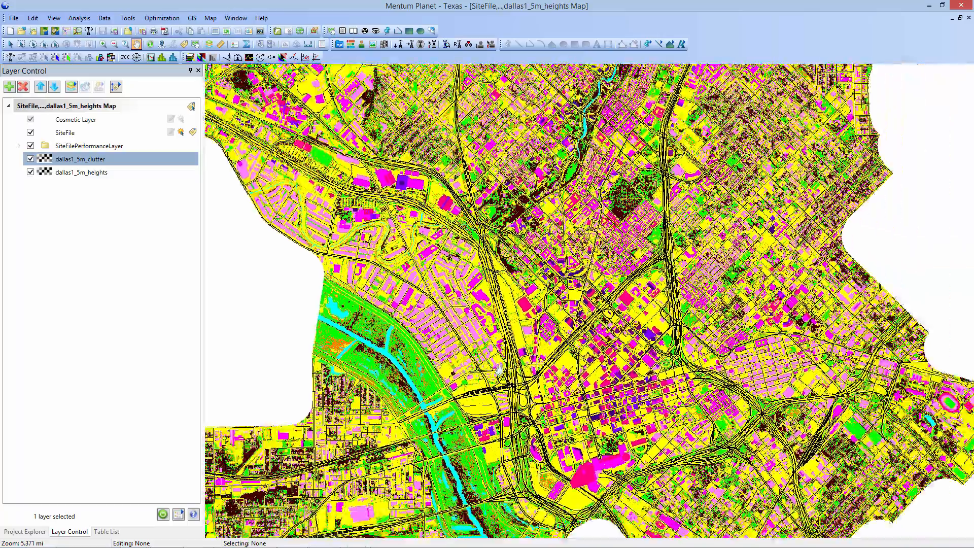
Show the Project Explorer and review the network technologies and base station types in the Network Settings, leaving them as they are
{"action": "left_click", "coordinate": [36, 531]}
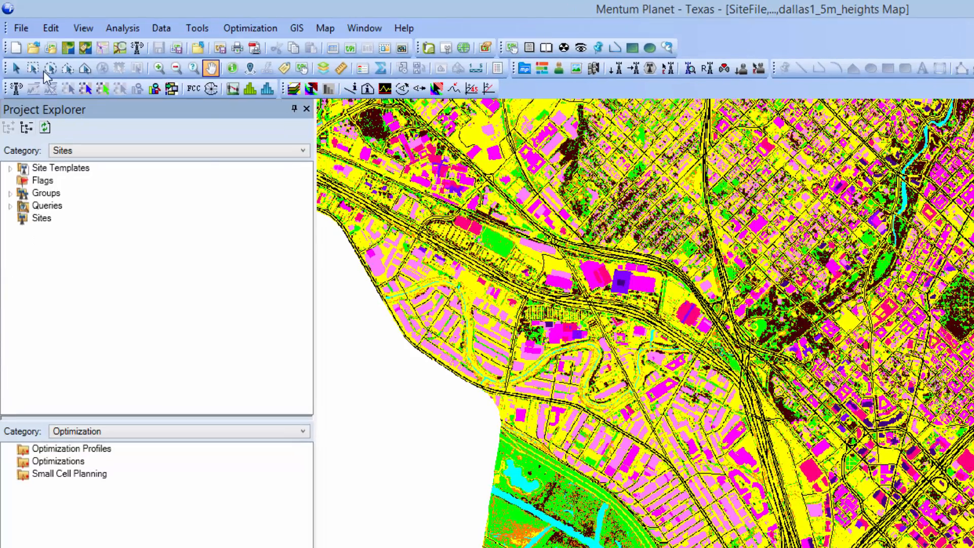
{"action": "left_click", "coordinate": [49, 29]}
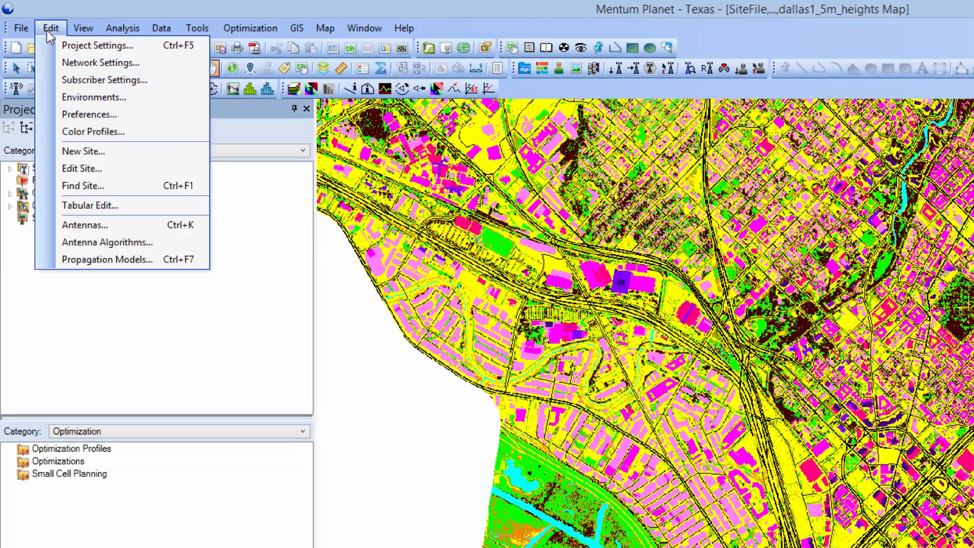
{"action": "left_click", "coordinate": [74, 64]}
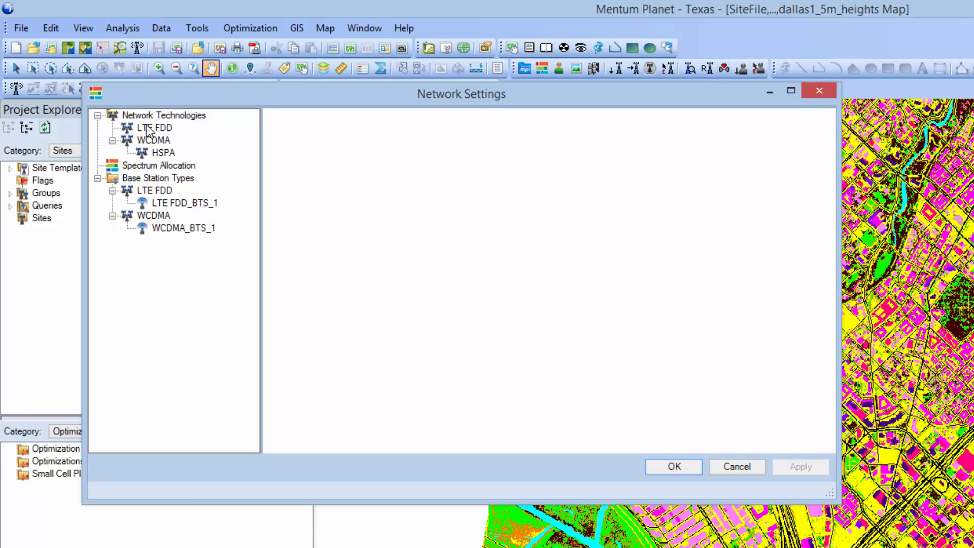
{"action": "left_click", "coordinate": [736, 466]}
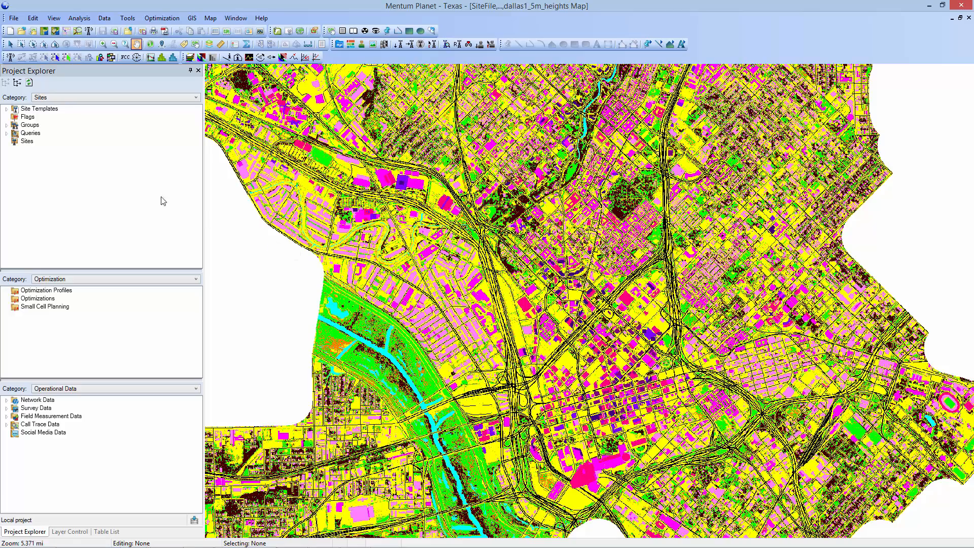
Bring up the commands available for the Sites node in the Project Explorer
{"action": "left_click", "coordinate": [27, 142]}
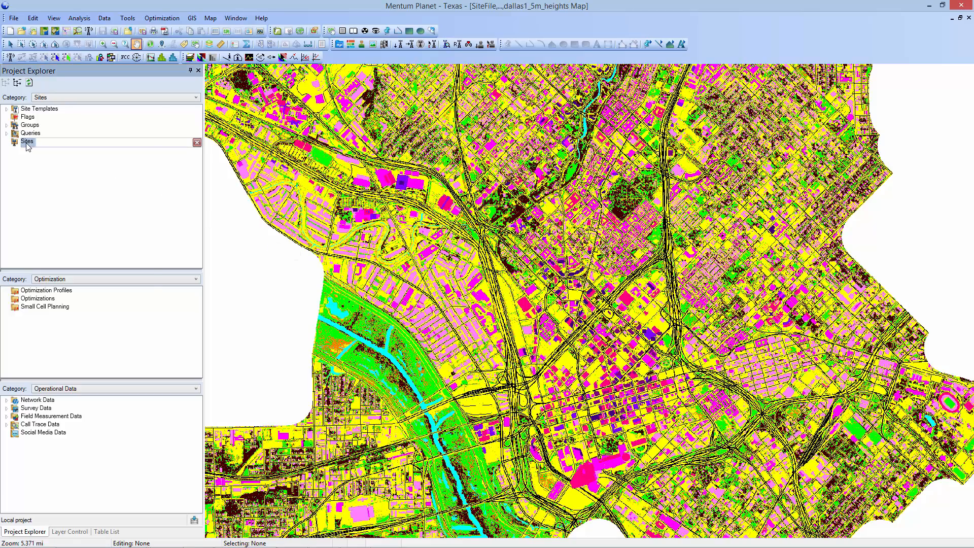
{"action": "right_click", "coordinate": [28, 144]}
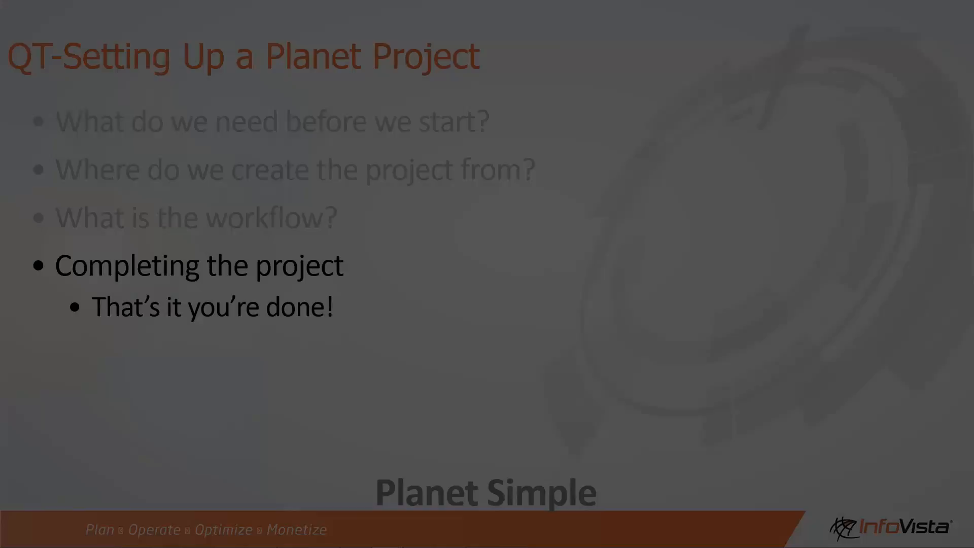